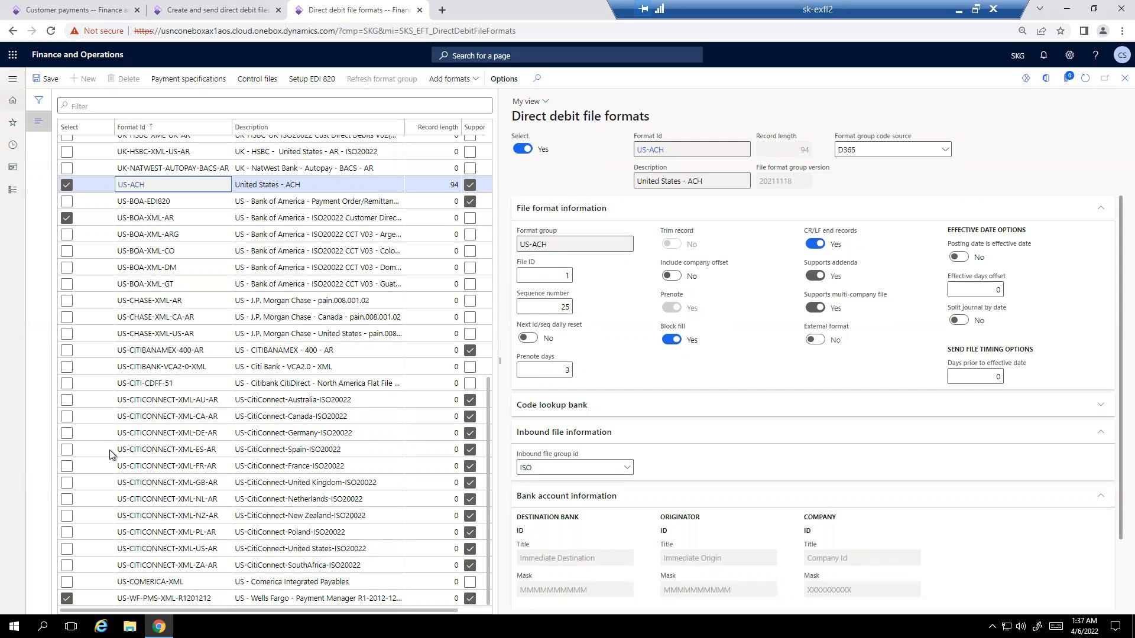
Review the payment specifications and field validation rules of the US-BOA-XML-AR direct debit format.
{"action": "left_click", "coordinate": [196, 220]}
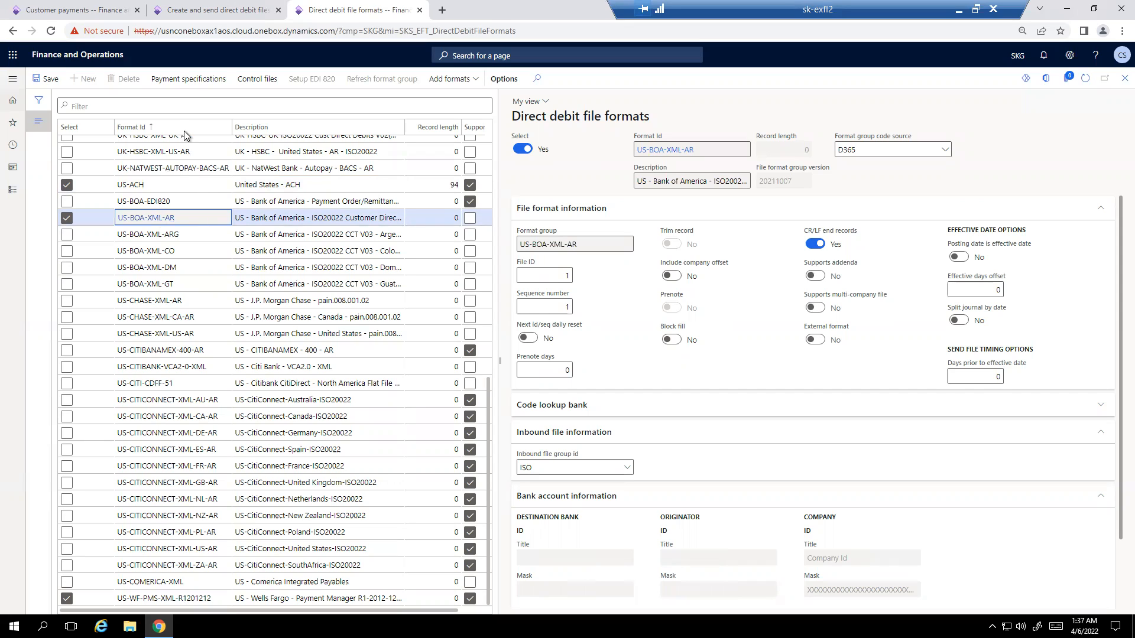
{"action": "left_click", "coordinate": [178, 77]}
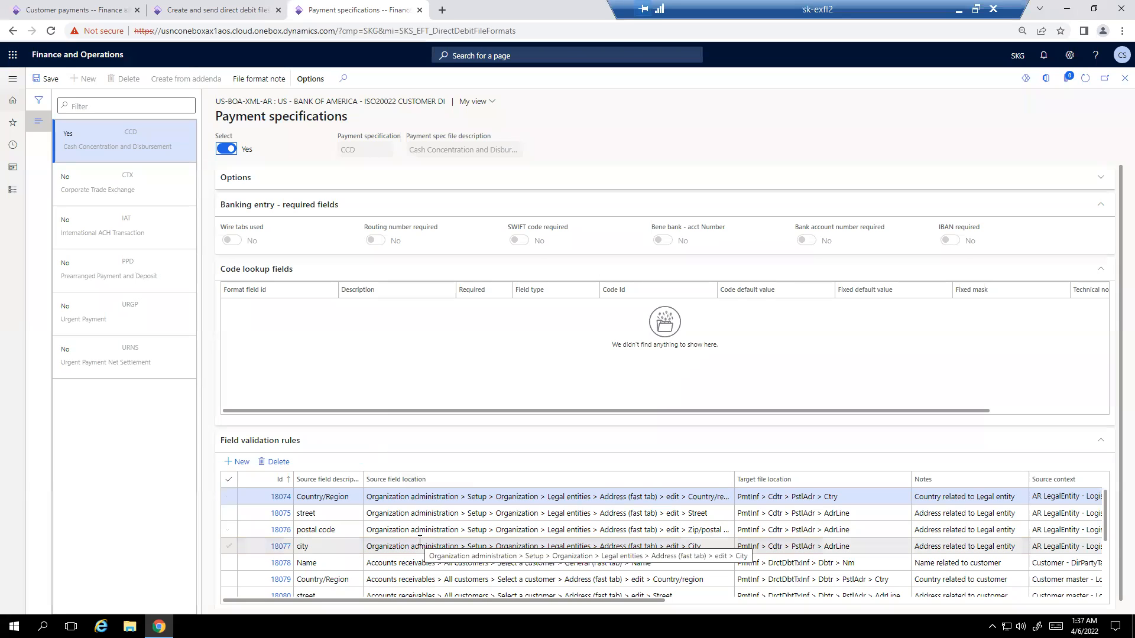
{"action": "left_click_drag", "start_coordinate": [177, 289], "coordinate": [190, 378]}
{"action": "left_click", "coordinate": [153, 142]}
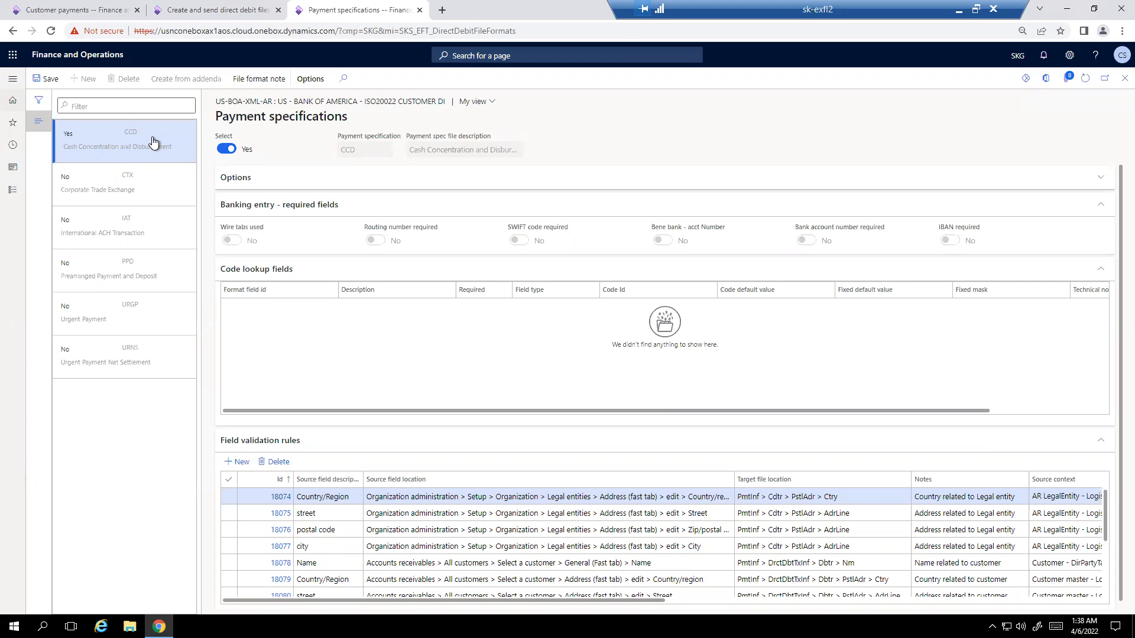
{"action": "left_click", "coordinate": [1124, 78]}
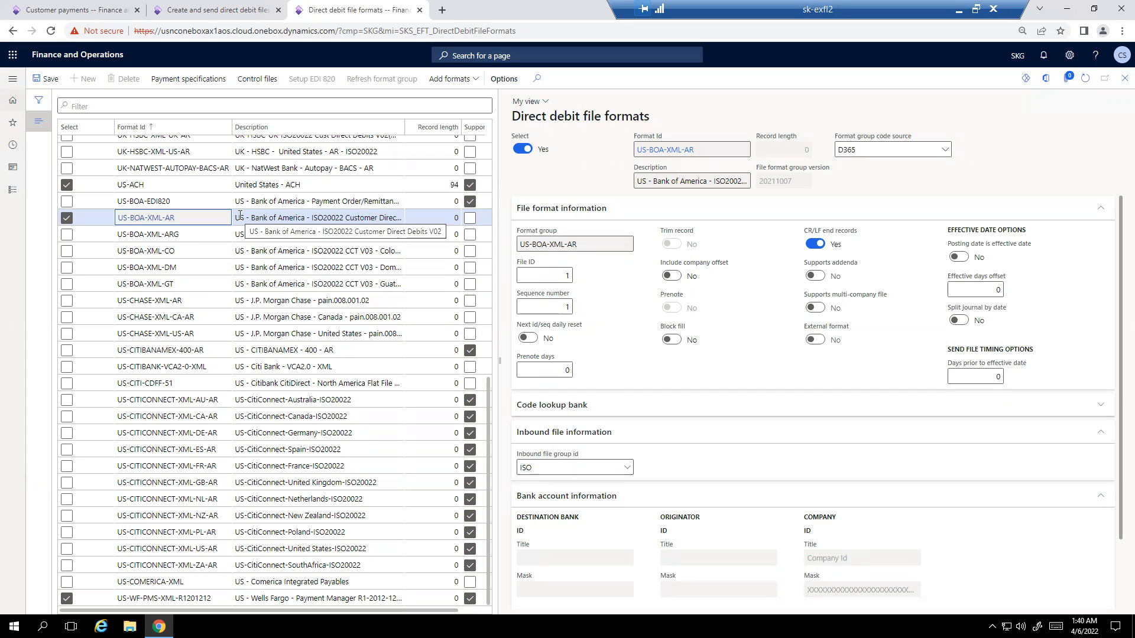
In the customer payments journal, create a payment proposal with summarized payment date 4/6/2022 and create payments for all proposed invoices.
{"action": "left_click", "coordinate": [65, 16]}
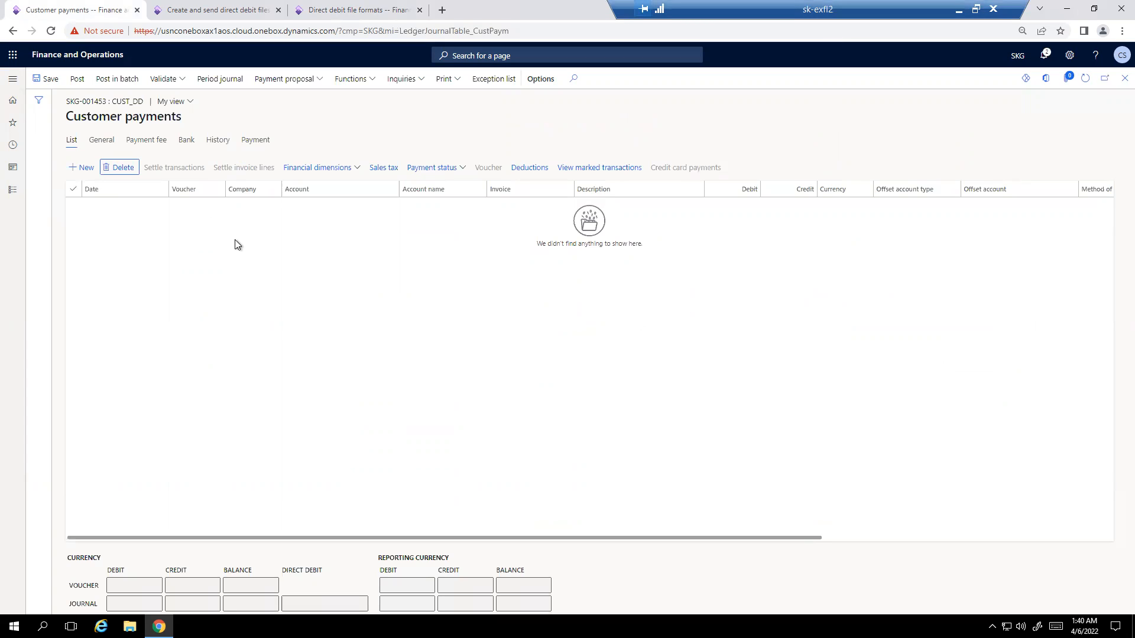
{"action": "left_click", "coordinate": [316, 82]}
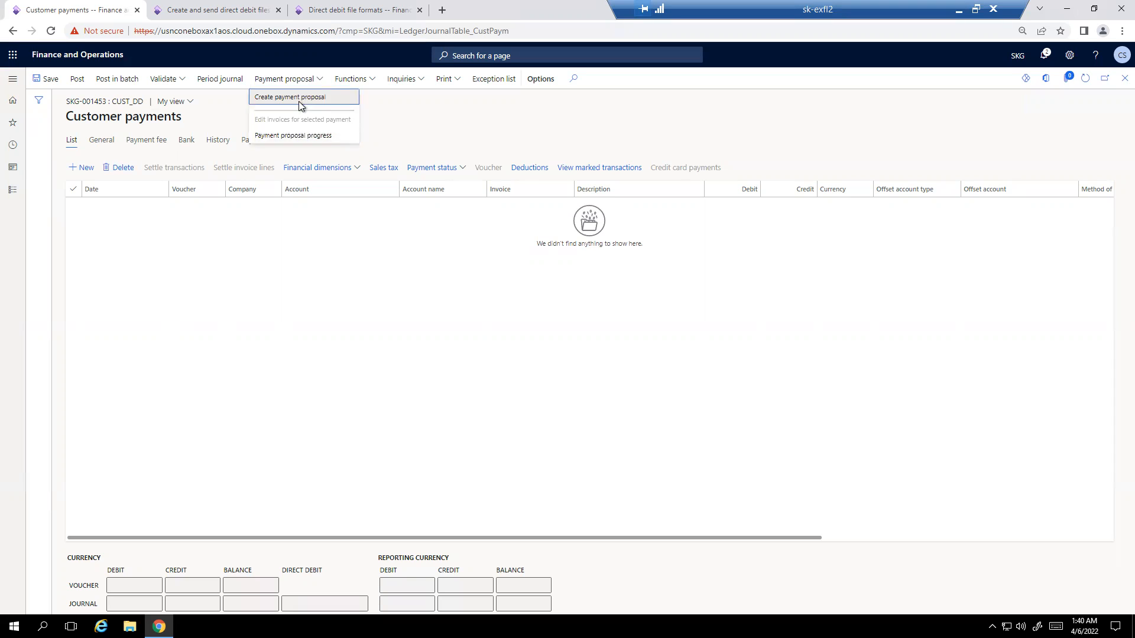
{"action": "left_click", "coordinate": [299, 98]}
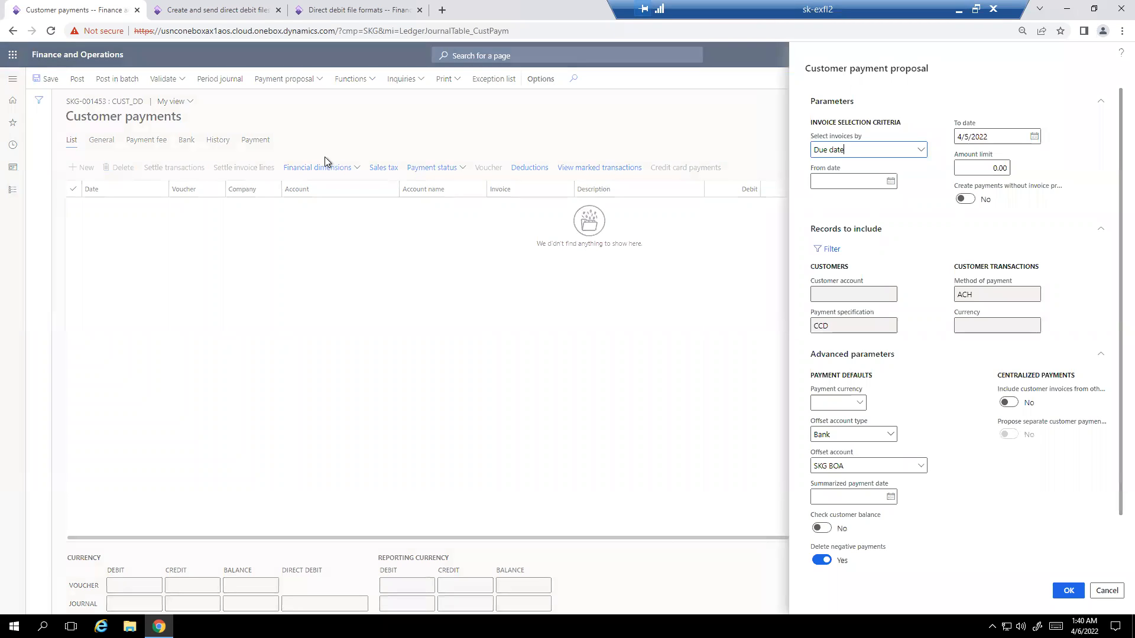
{"action": "left_click", "coordinate": [891, 498]}
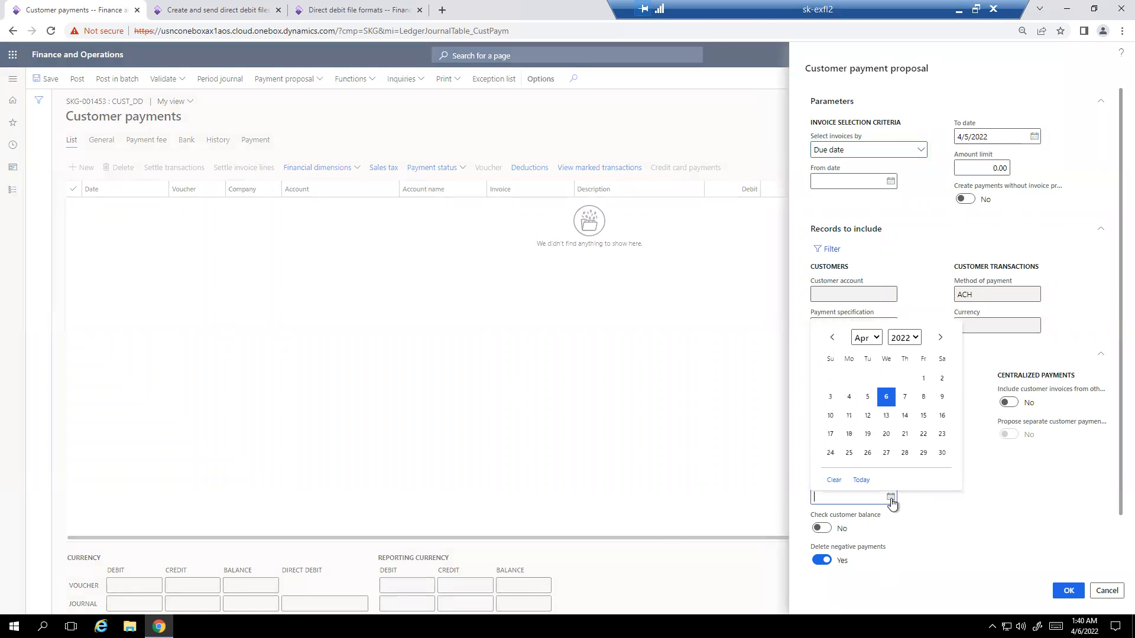
{"action": "left_click", "coordinate": [885, 397]}
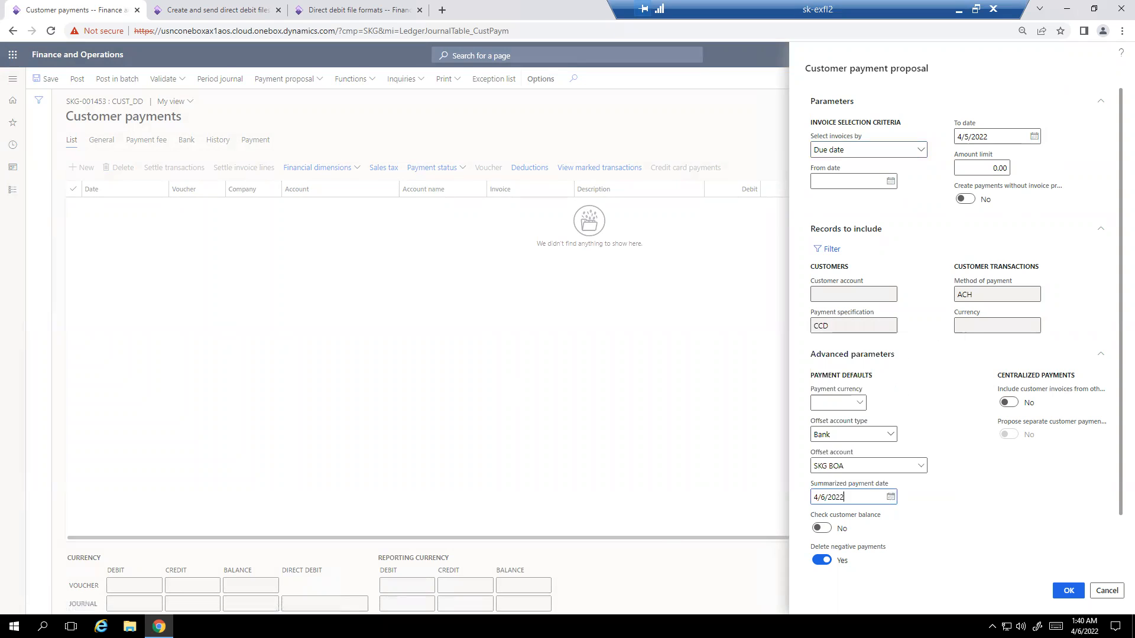
{"action": "left_click", "coordinate": [1068, 592]}
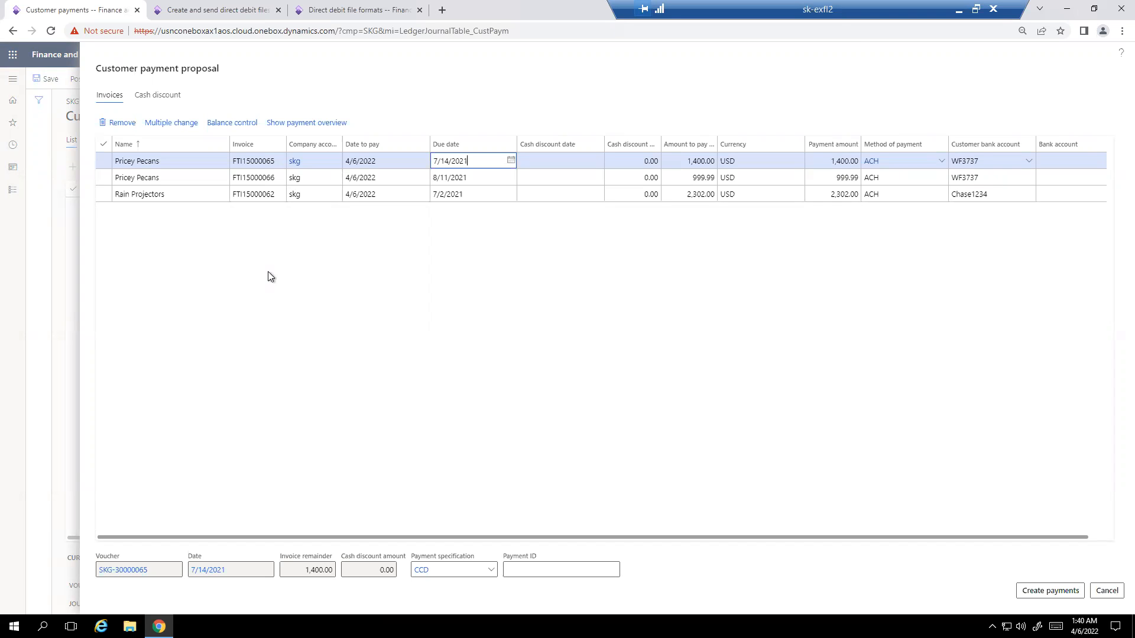
{"action": "left_click", "coordinate": [1053, 591]}
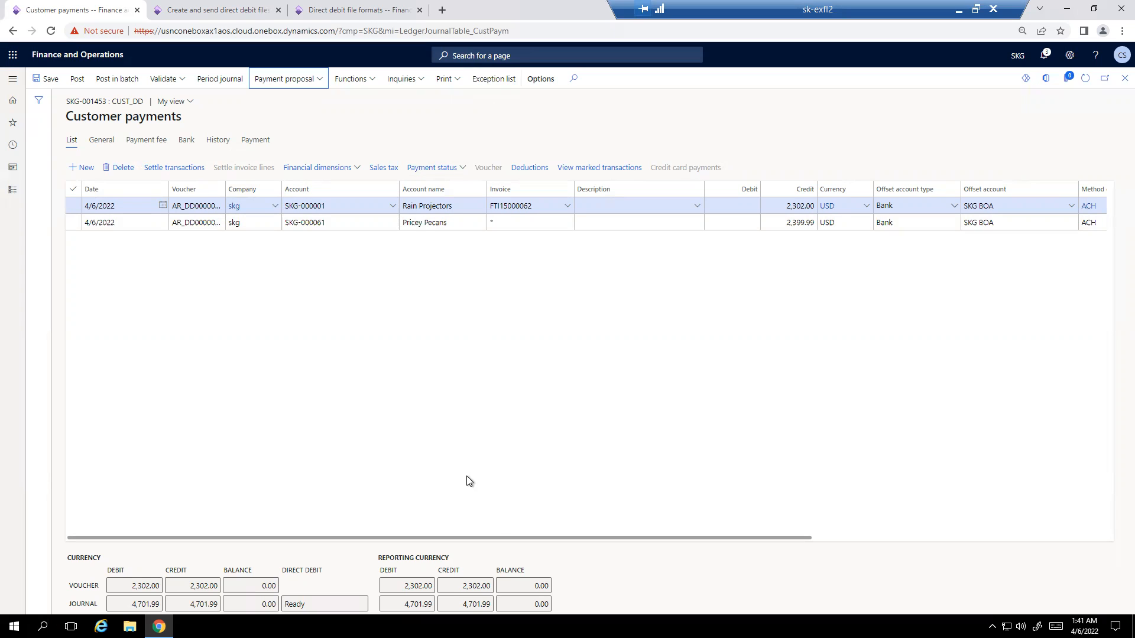
Check the direct debit format assigned to the ACH method of payment on the Rain Projectors line.
{"action": "left_click_drag", "start_coordinate": [507, 538], "coordinate": [601, 536]}
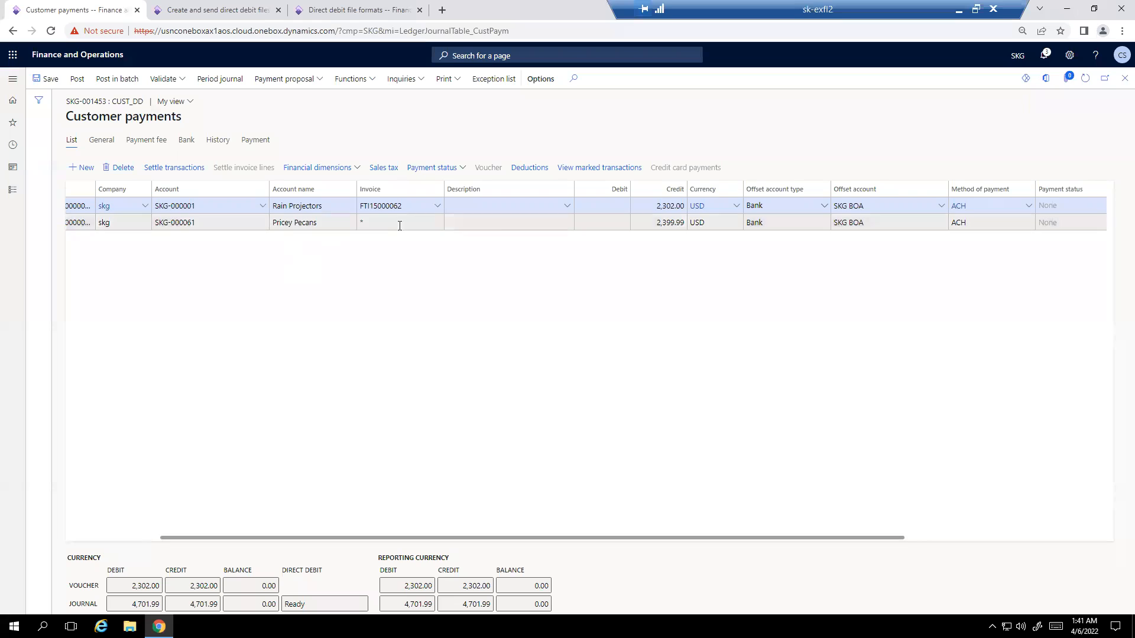
{"action": "left_click", "coordinate": [958, 206]}
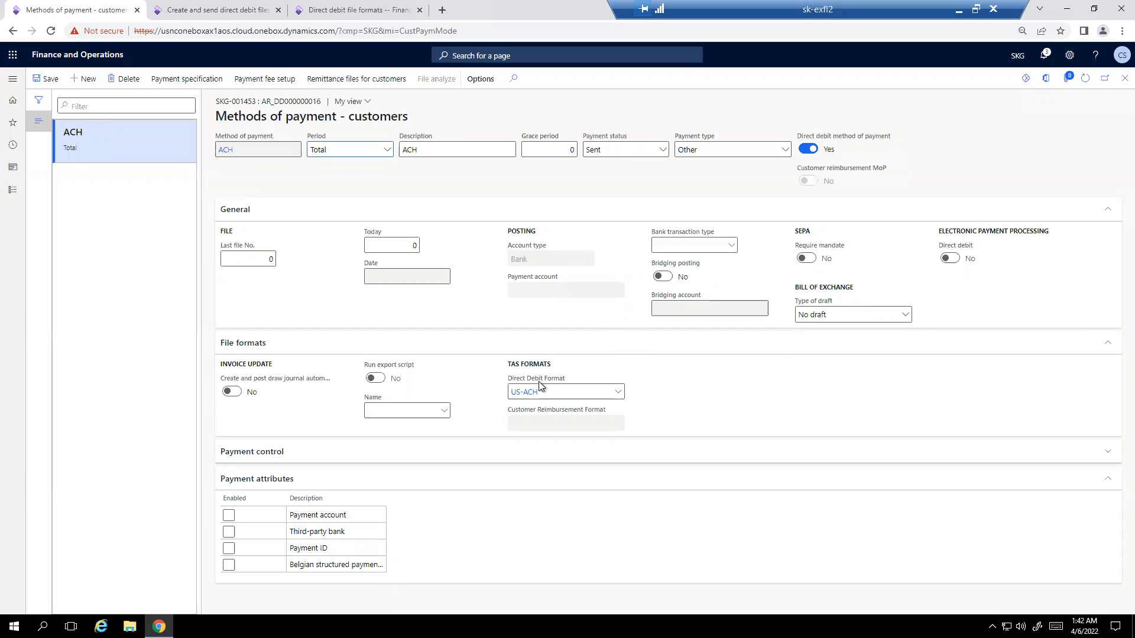
{"action": "mouse_move", "coordinate": [530, 393]}
{"action": "left_click", "coordinate": [1121, 79]}
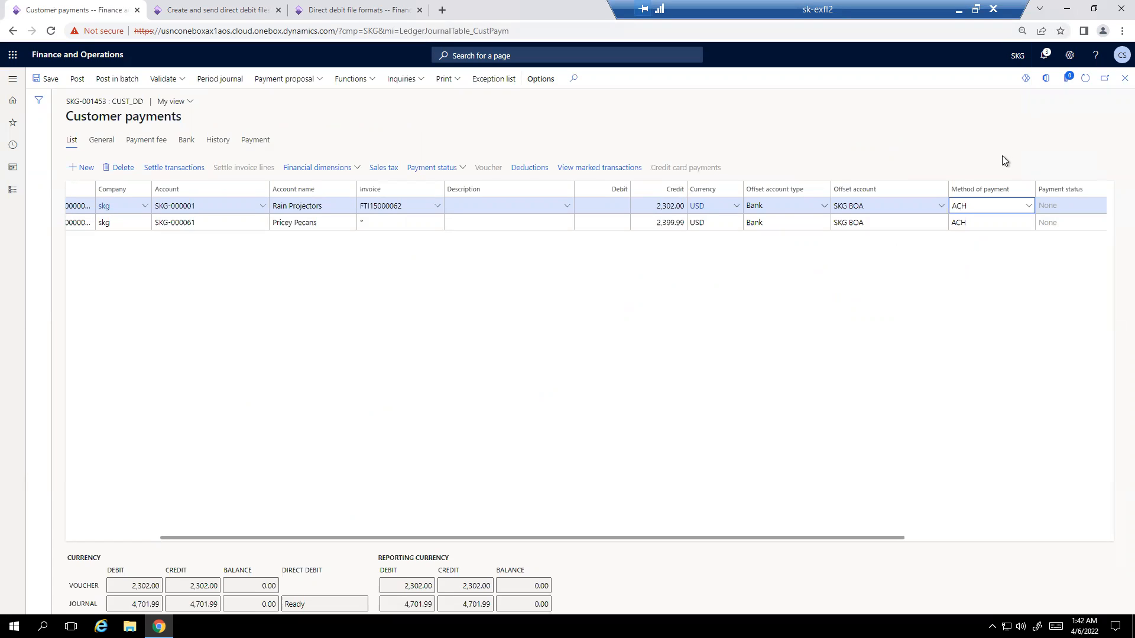
Change the journal's direct debit state using the send file later option and confirm transferring the records.
{"action": "left_click", "coordinate": [371, 79]}
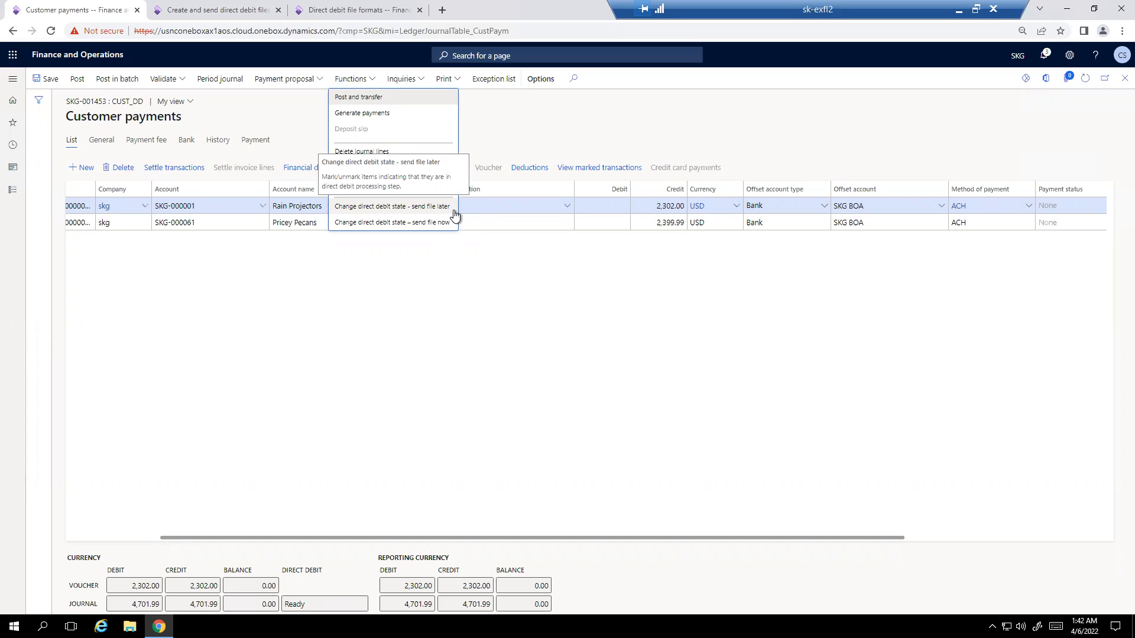
{"action": "left_click", "coordinate": [416, 208]}
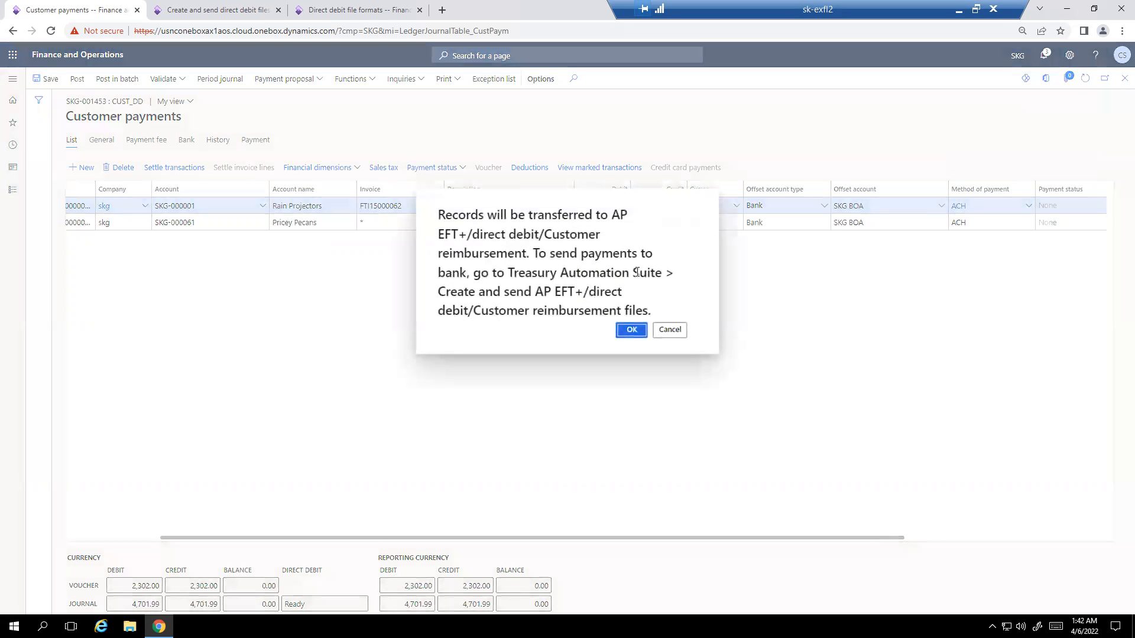
{"action": "left_click", "coordinate": [638, 337]}
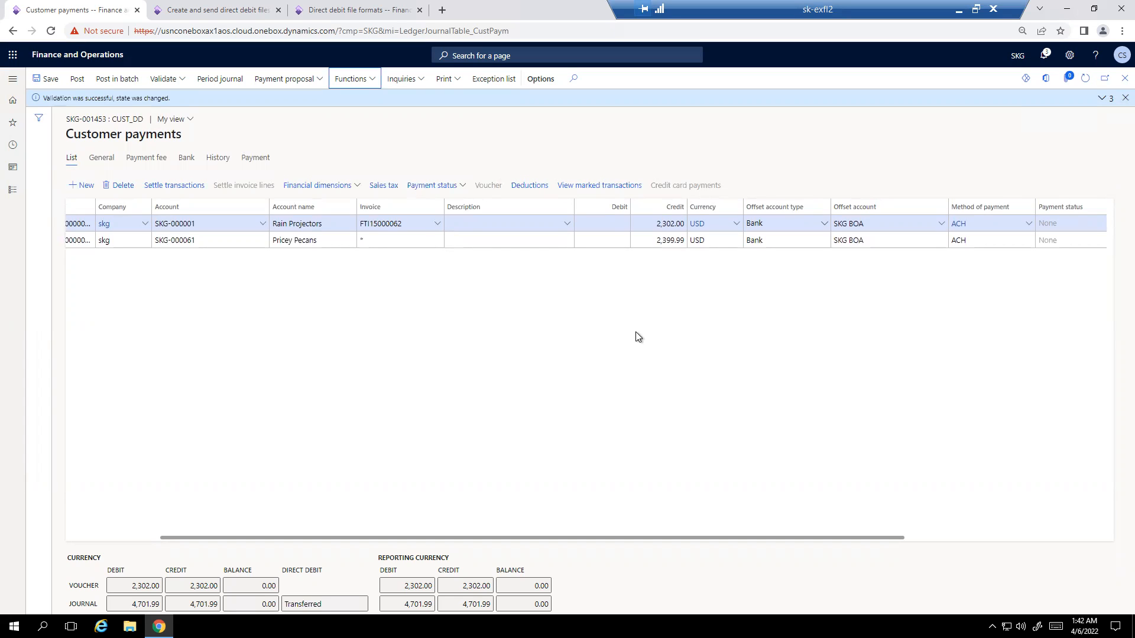
Refresh the Create and send direct debit files list and check the outbound file status of the 4/6/2022 file.
{"action": "left_click", "coordinate": [209, 13]}
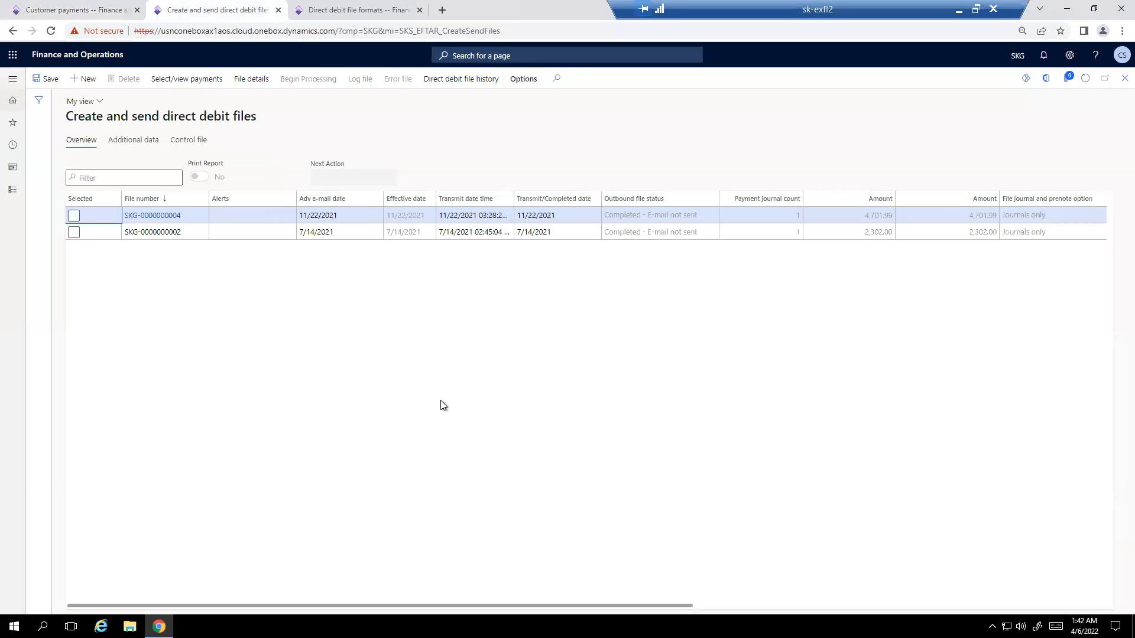
{"action": "left_click", "coordinate": [1085, 79]}
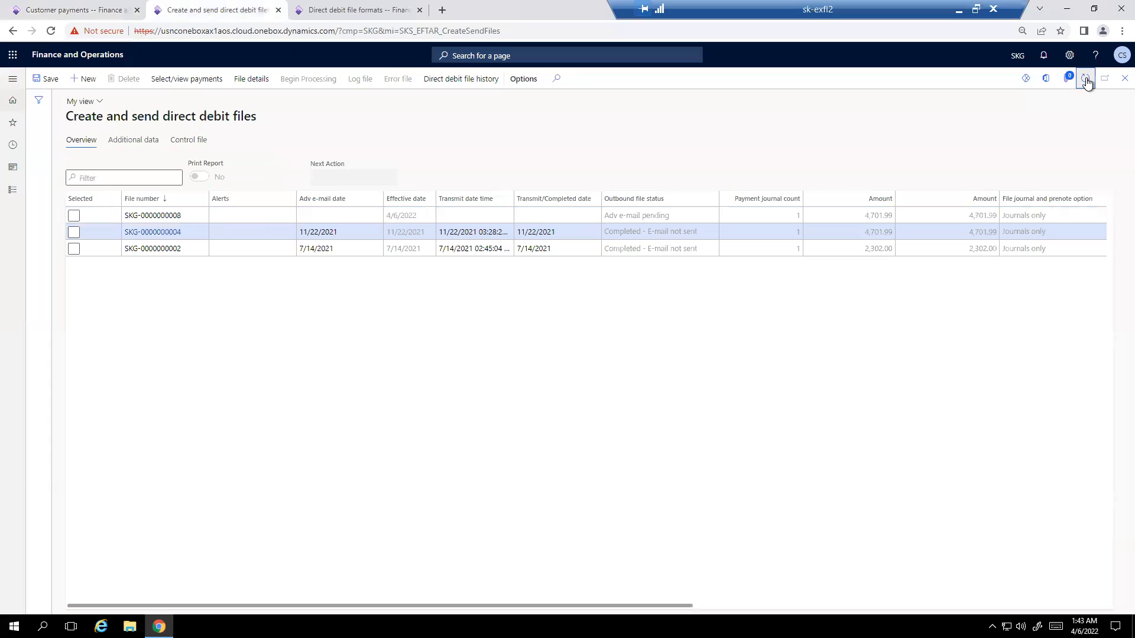
{"action": "left_click", "coordinate": [455, 217]}
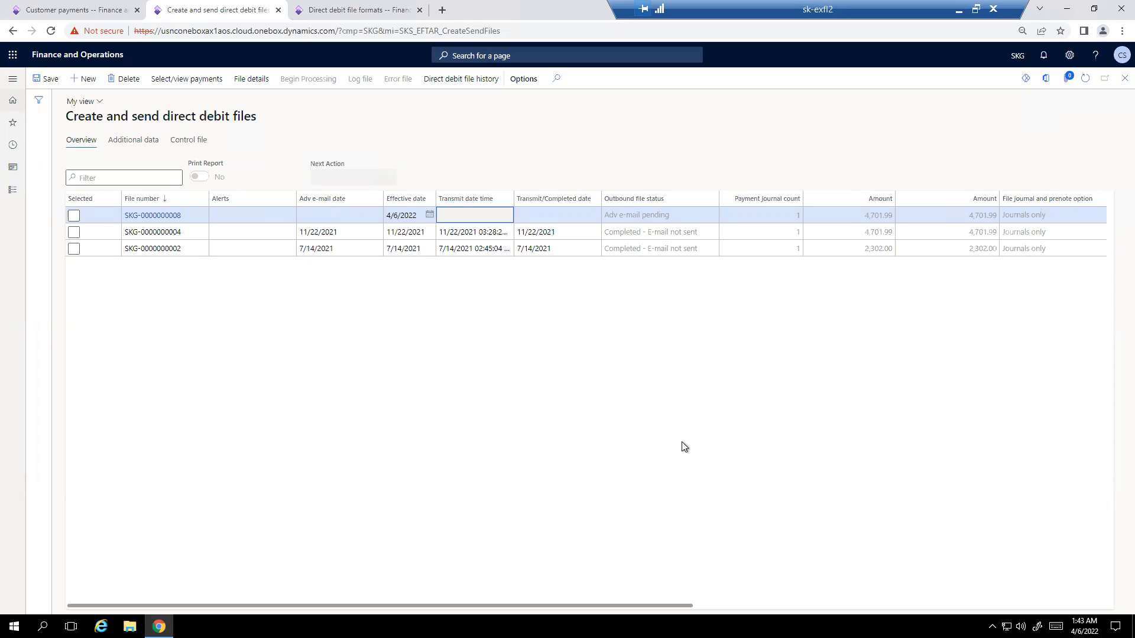
{"action": "left_click", "coordinate": [1086, 85]}
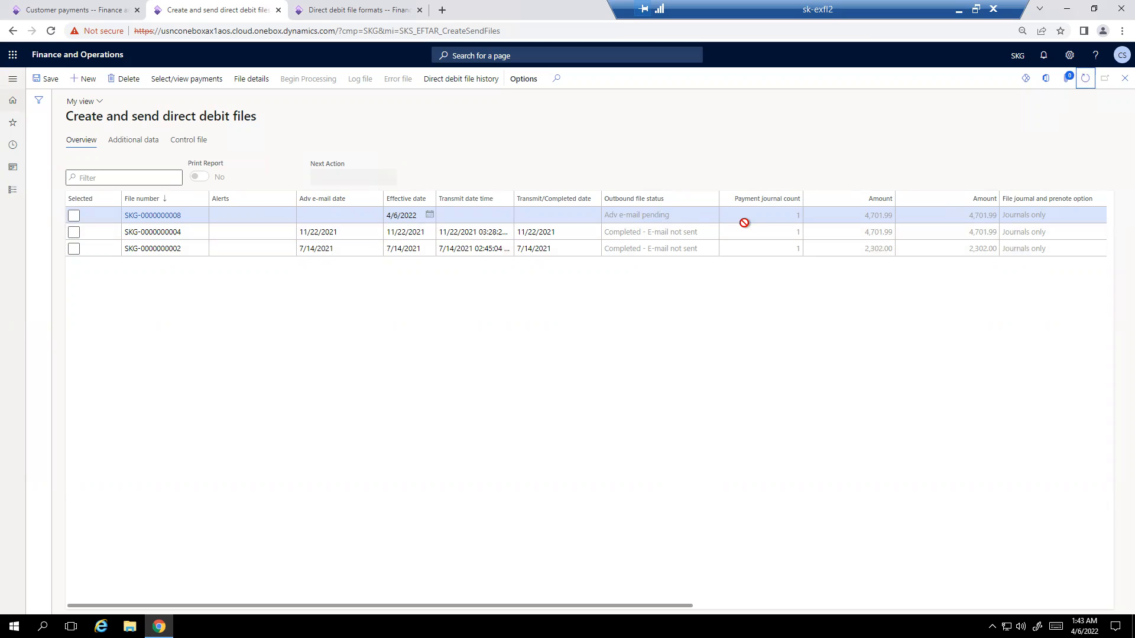
{"action": "left_click", "coordinate": [1087, 81]}
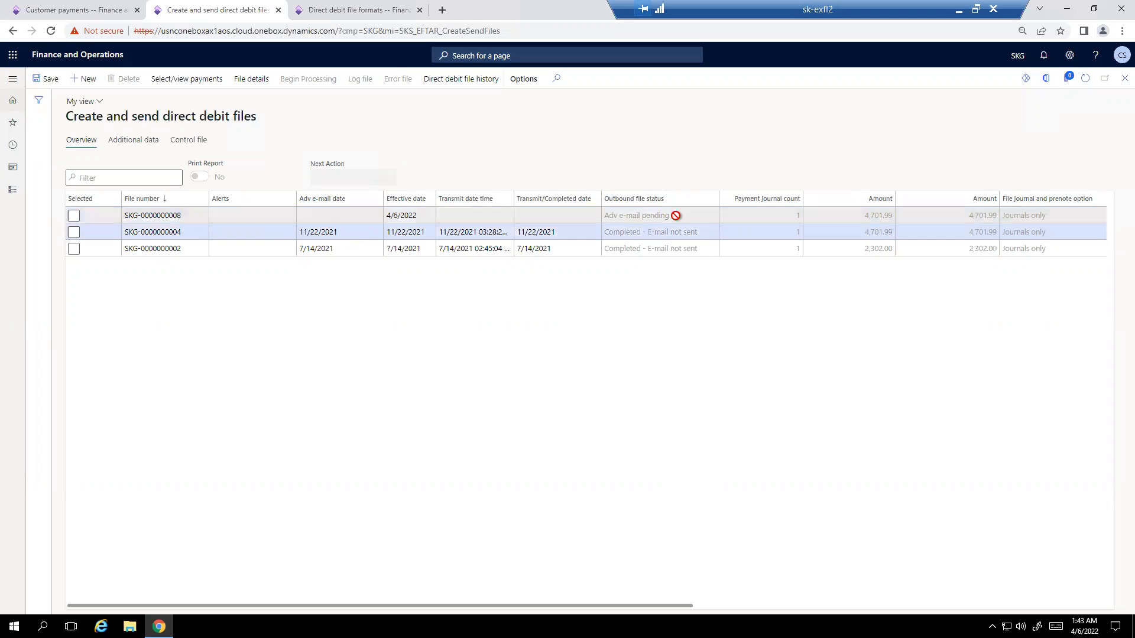
{"action": "left_click", "coordinate": [1083, 81]}
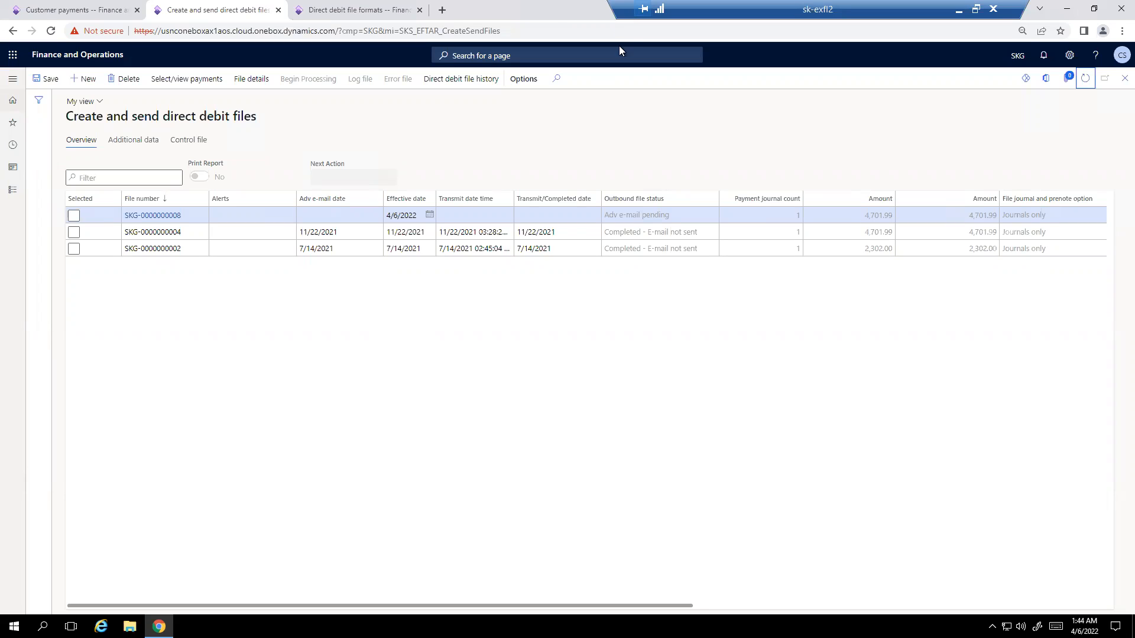
{"action": "left_click", "coordinate": [1084, 79]}
Process the direct debit file with effective date 4/6/2022 using Create & Send file, followed by Complete/Keep.
{"action": "left_click", "coordinate": [76, 217]}
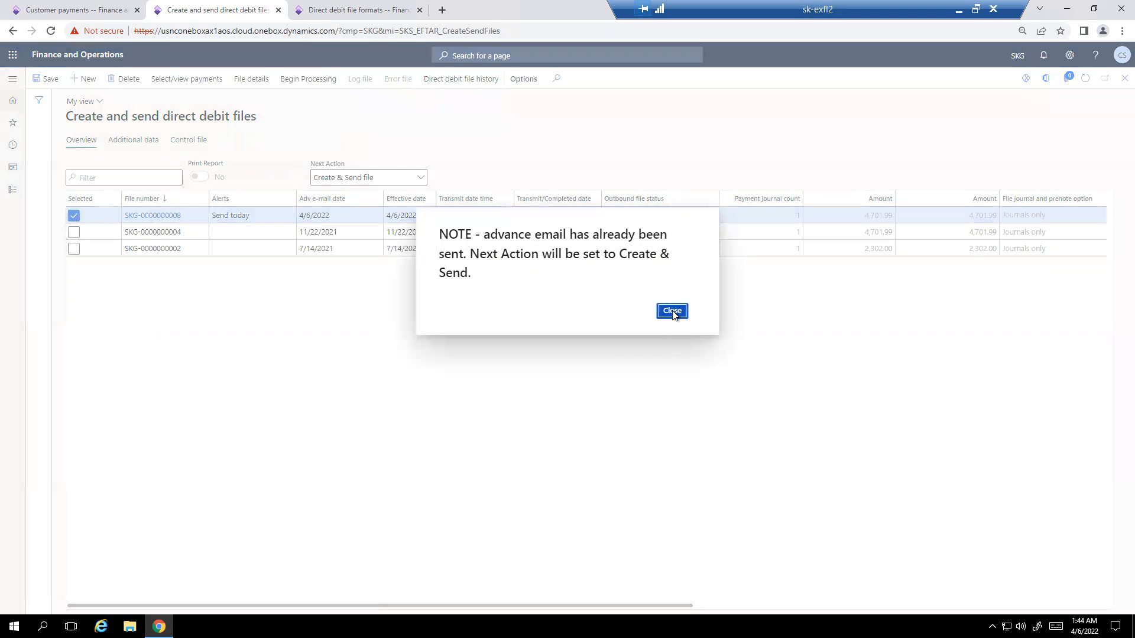
{"action": "left_click", "coordinate": [672, 312]}
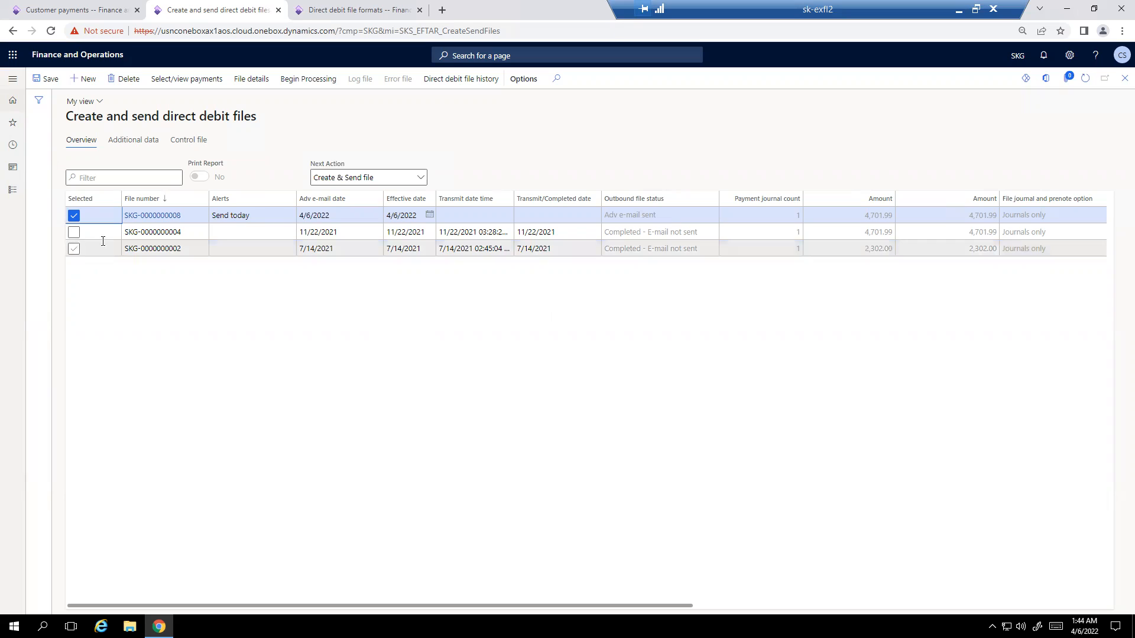
{"action": "left_click", "coordinate": [312, 87]}
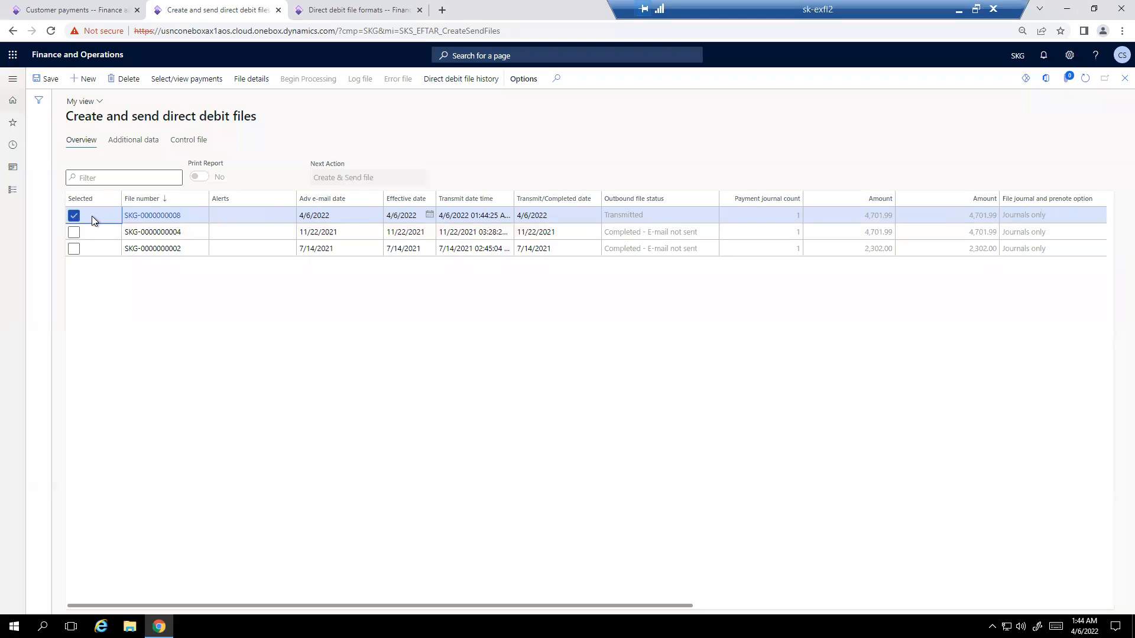
{"action": "left_click", "coordinate": [673, 312]}
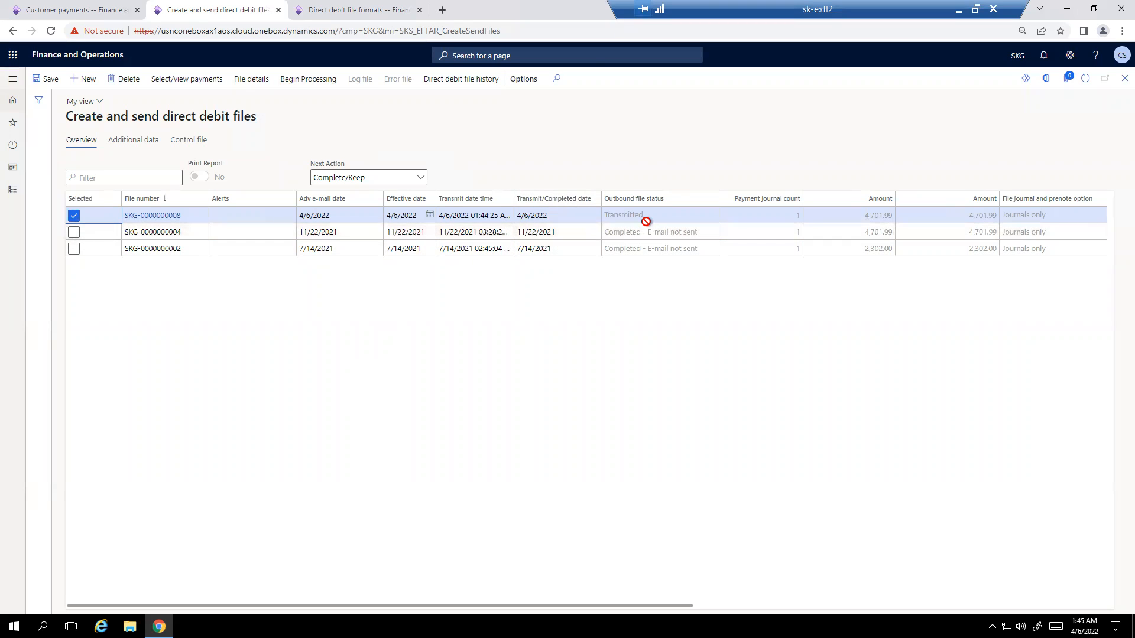
{"action": "left_click", "coordinate": [322, 79]}
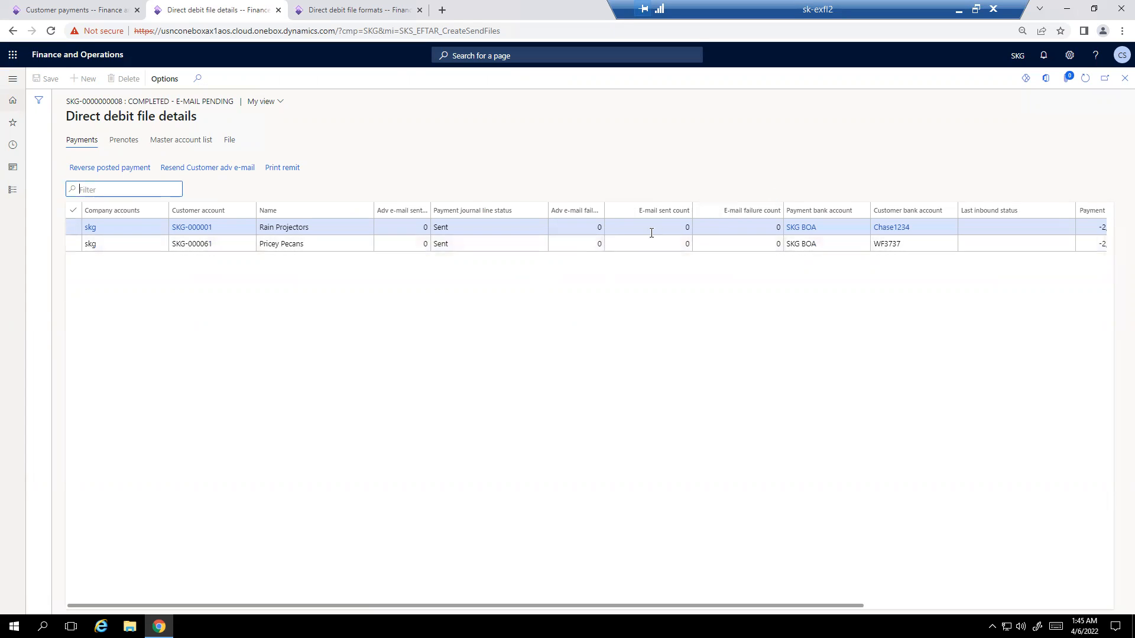
Refresh the completed file's payment details and reverse the posted Rain Projectors payment with reversal date 4/6/2022.
{"action": "left_click", "coordinate": [1085, 78]}
{"action": "left_click", "coordinate": [116, 169]}
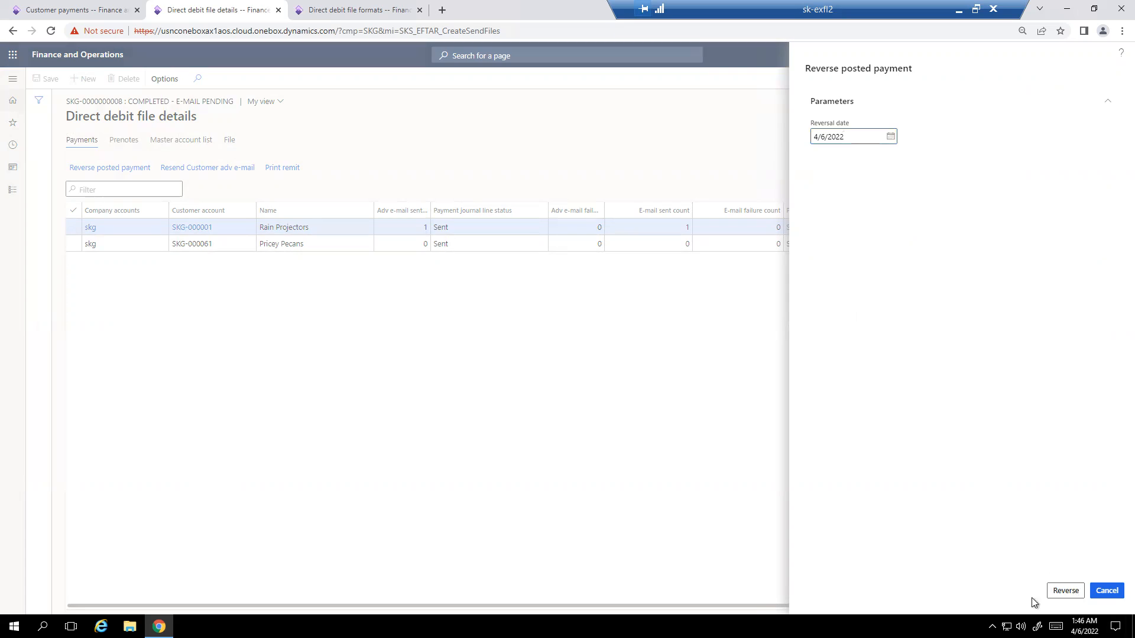
{"action": "left_click", "coordinate": [1065, 591]}
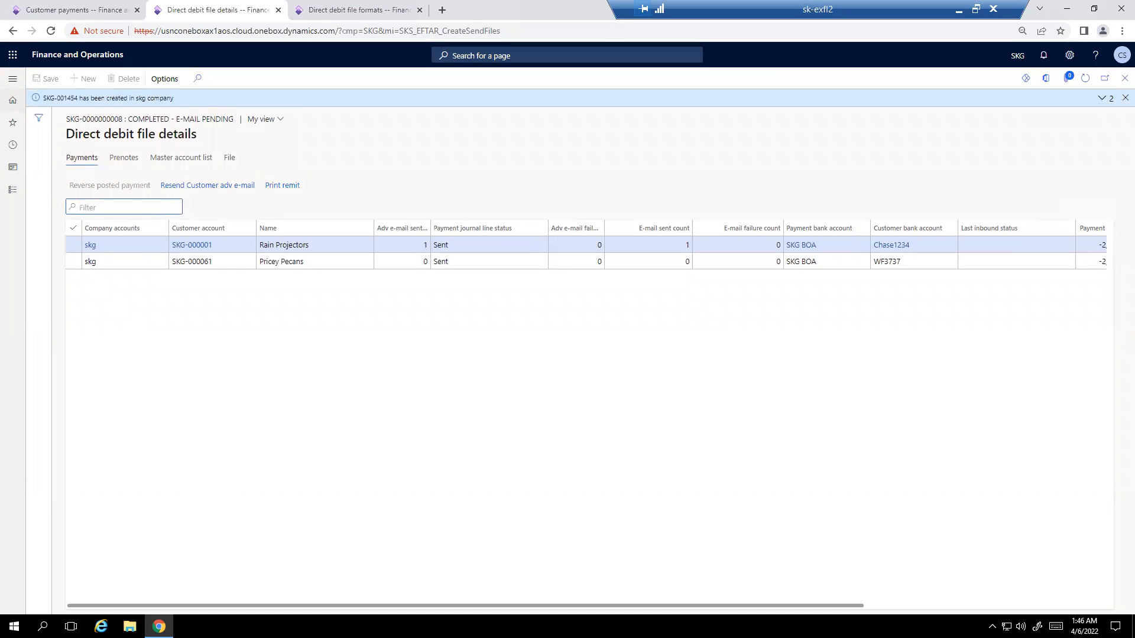